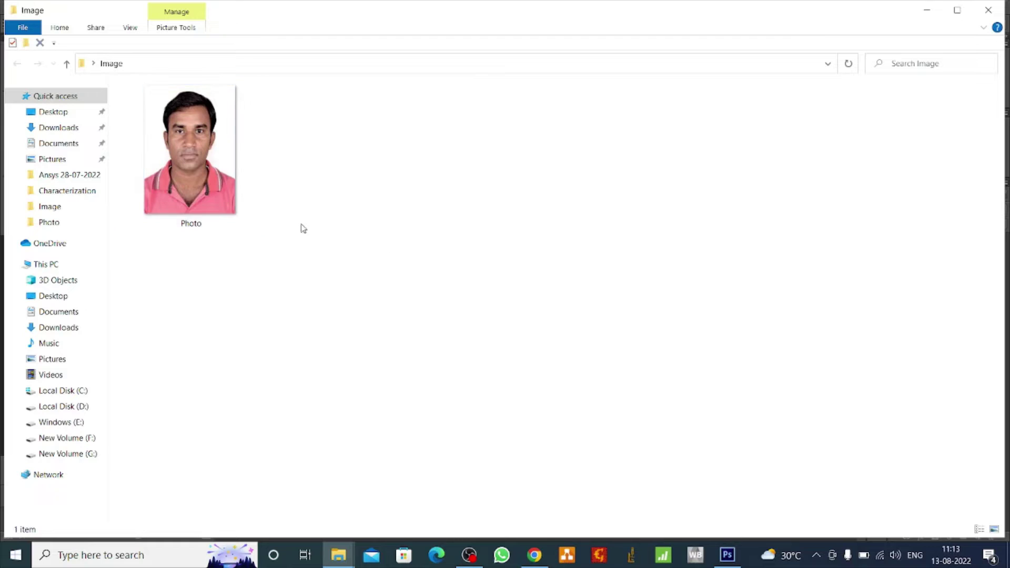
Step: Bring Photoshop to the front from the taskbar, leaving File Explorer behind
{"action": "left_click", "coordinate": [729, 556]}
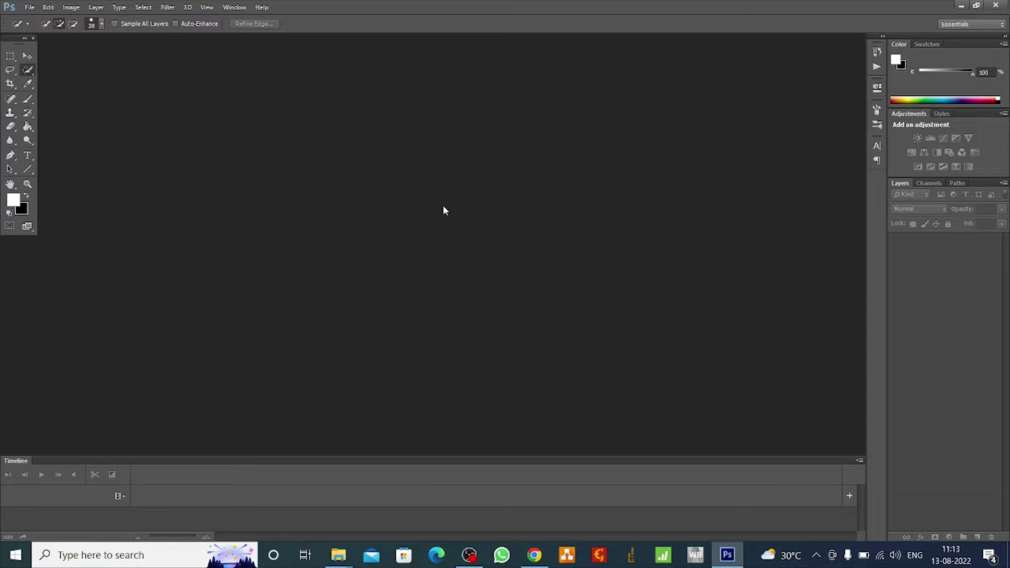
Step: Open the Photo image from the Image folder
{"action": "left_click", "coordinate": [30, 8]}
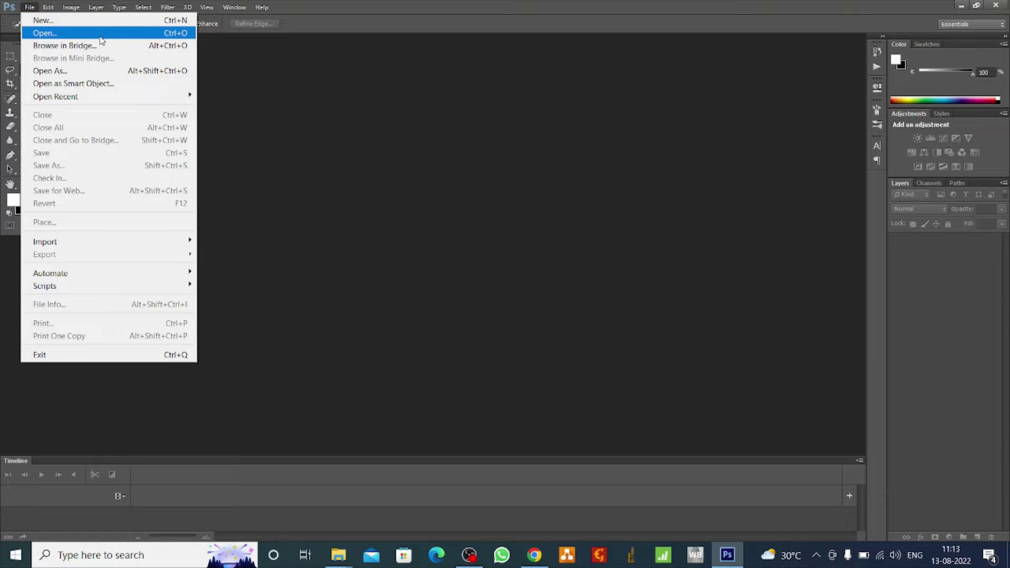
{"action": "left_click", "coordinate": [101, 38]}
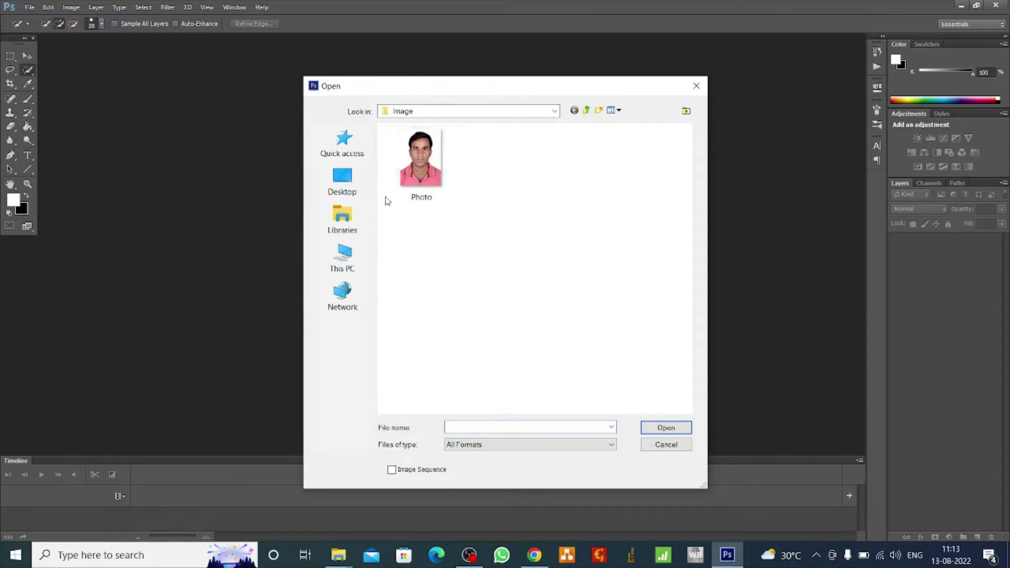
{"action": "left_click", "coordinate": [426, 170]}
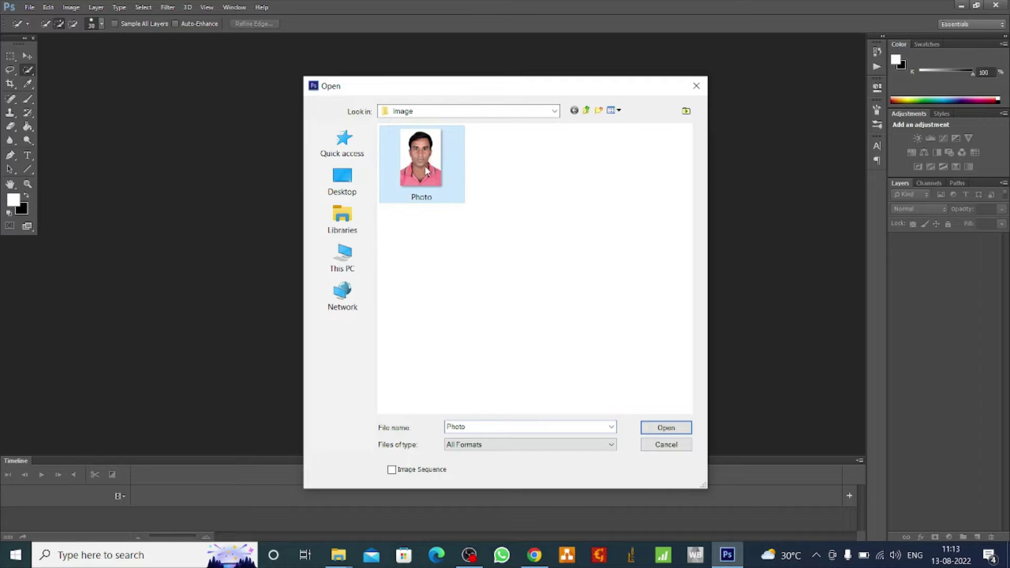
{"action": "left_click", "coordinate": [666, 429]}
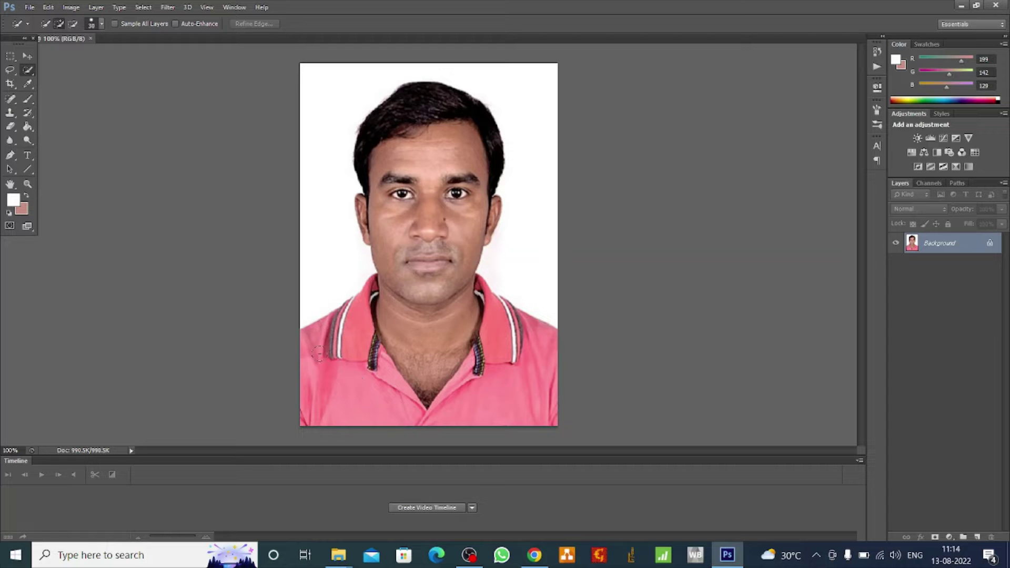
Step: Drag the Quick Selection tool across the pink shirt to select it
{"action": "mouse_move", "coordinate": [319, 354]}
{"action": "left_mouse_down"}
{"action": "mouse_move", "coordinate": [476, 382]}
{"action": "mouse_move", "coordinate": [515, 345]}
{"action": "left_mouse_up"}
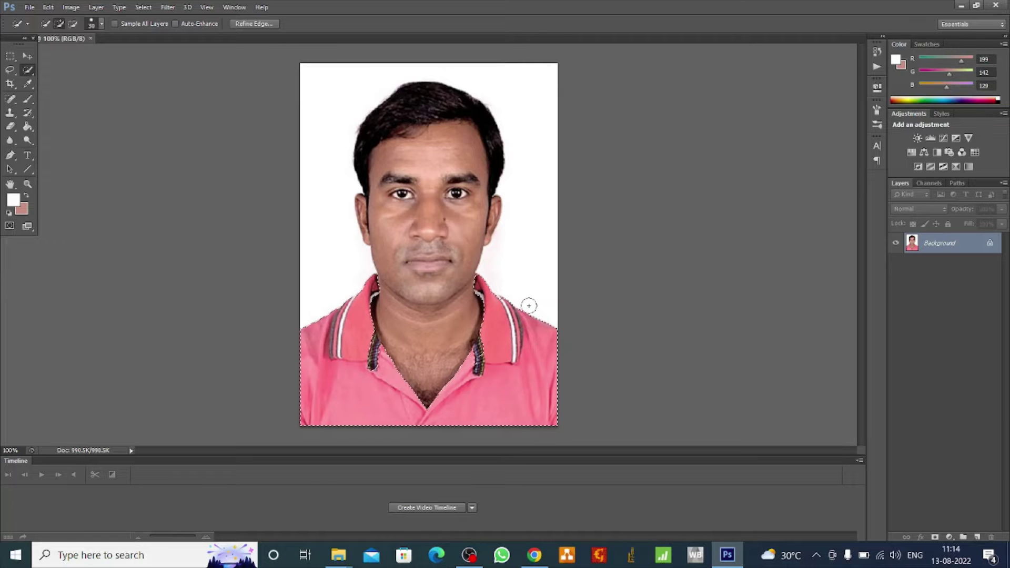
{"action": "left_click", "coordinate": [71, 8]}
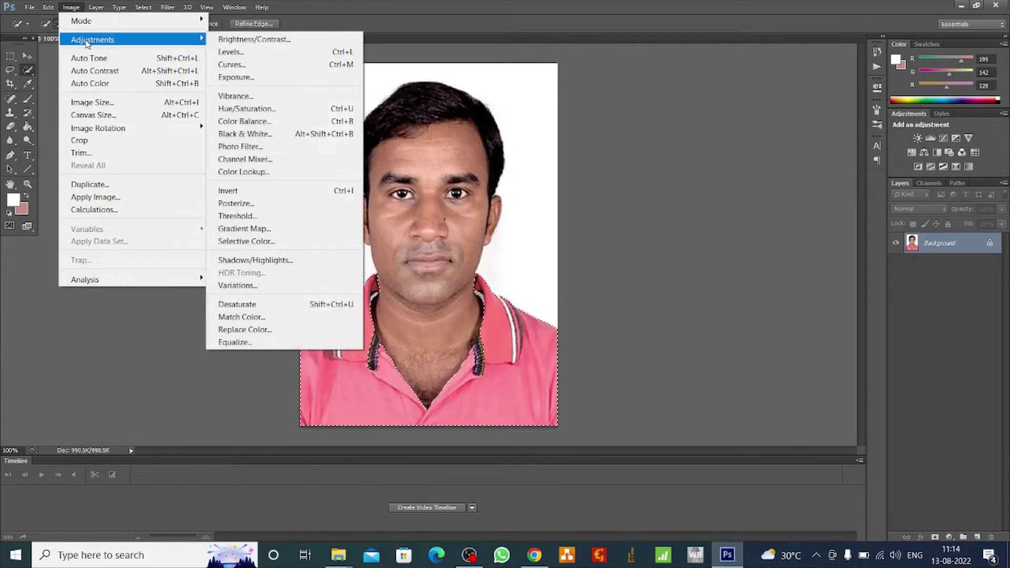
{"action": "mouse_move", "coordinate": [93, 39]}
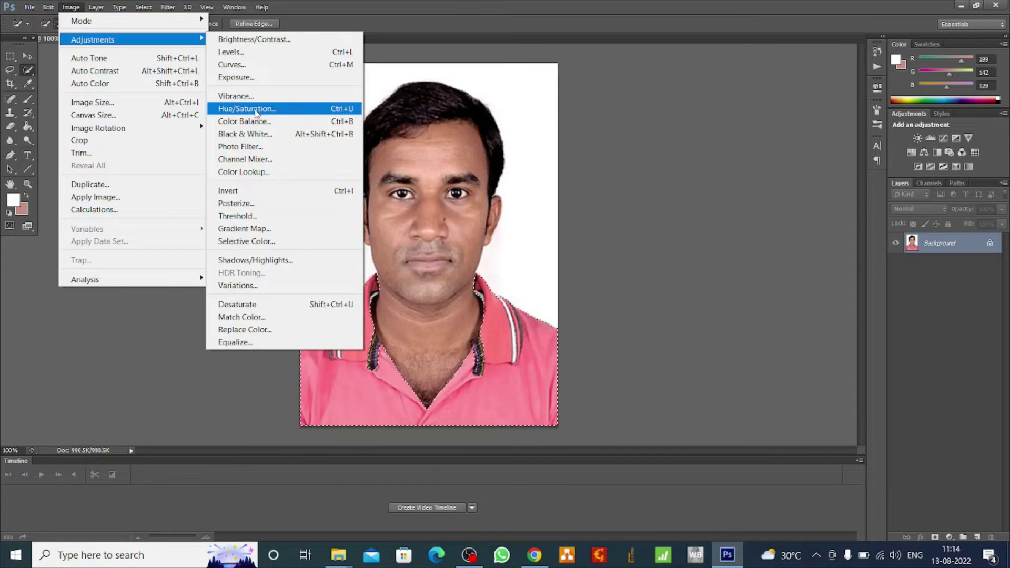
{"action": "left_click", "coordinate": [256, 113]}
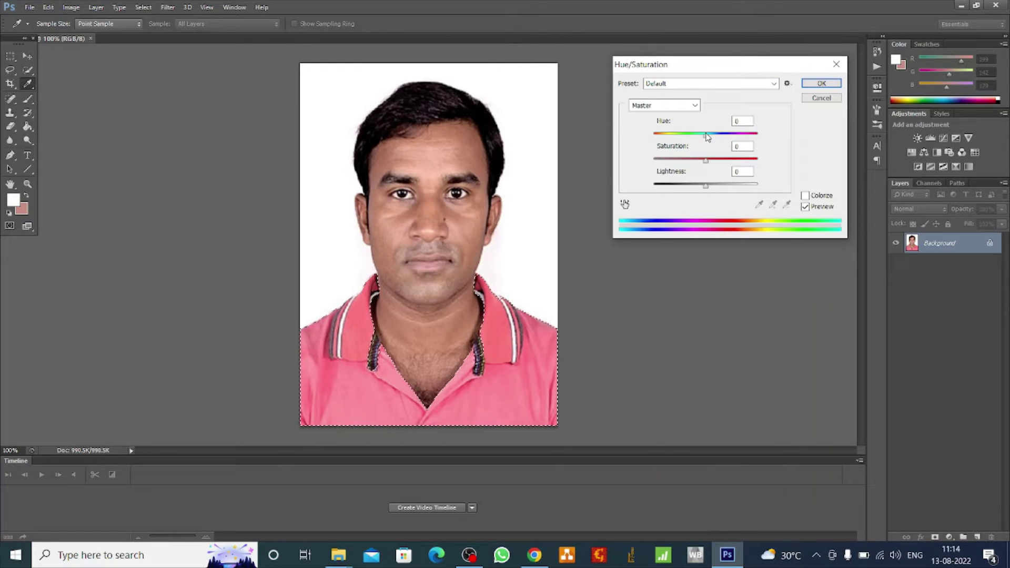
{"action": "mouse_move", "coordinate": [707, 136]}
{"action": "left_mouse_down"}
{"action": "mouse_move", "coordinate": [713, 129]}
{"action": "mouse_move", "coordinate": [695, 122]}
{"action": "mouse_move", "coordinate": [677, 137]}
{"action": "mouse_move", "coordinate": [711, 134]}
{"action": "mouse_move", "coordinate": [699, 136]}
{"action": "left_mouse_up"}
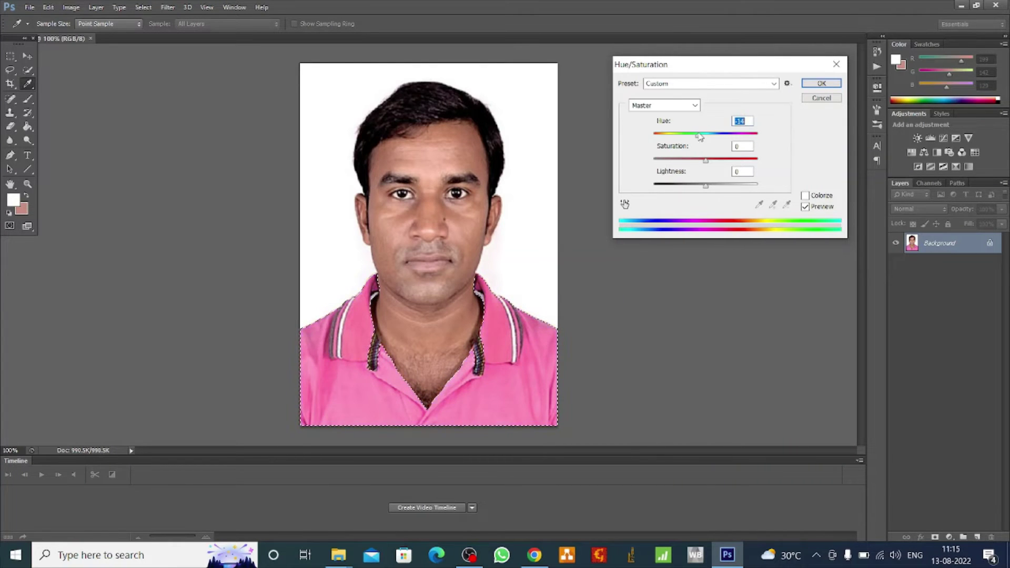
{"action": "left_click", "coordinate": [668, 108]}
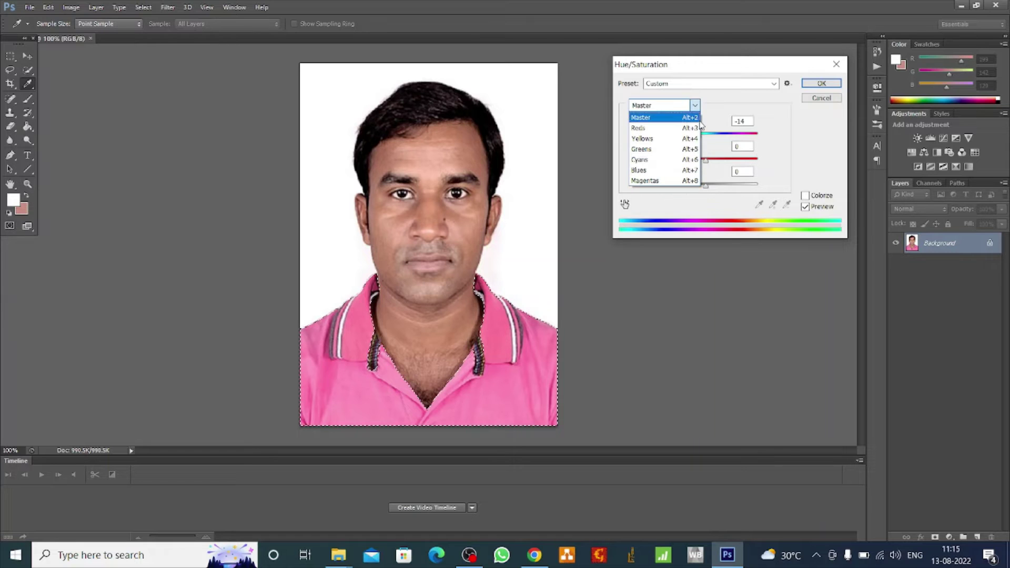
{"action": "left_click", "coordinate": [744, 103]}
{"action": "left_click_drag", "start_coordinate": [699, 135], "coordinate": [725, 137]}
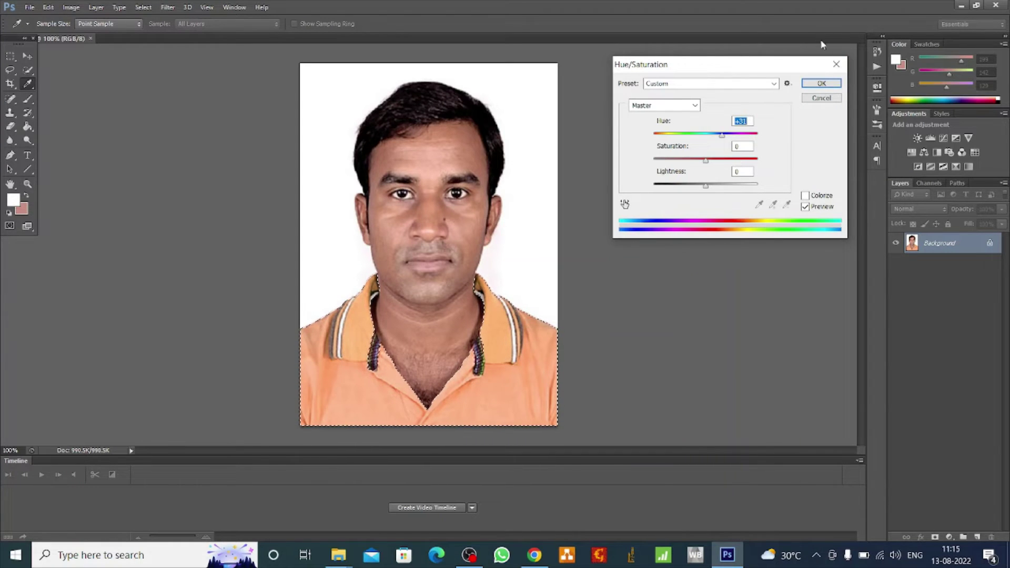
{"action": "left_click", "coordinate": [836, 65]}
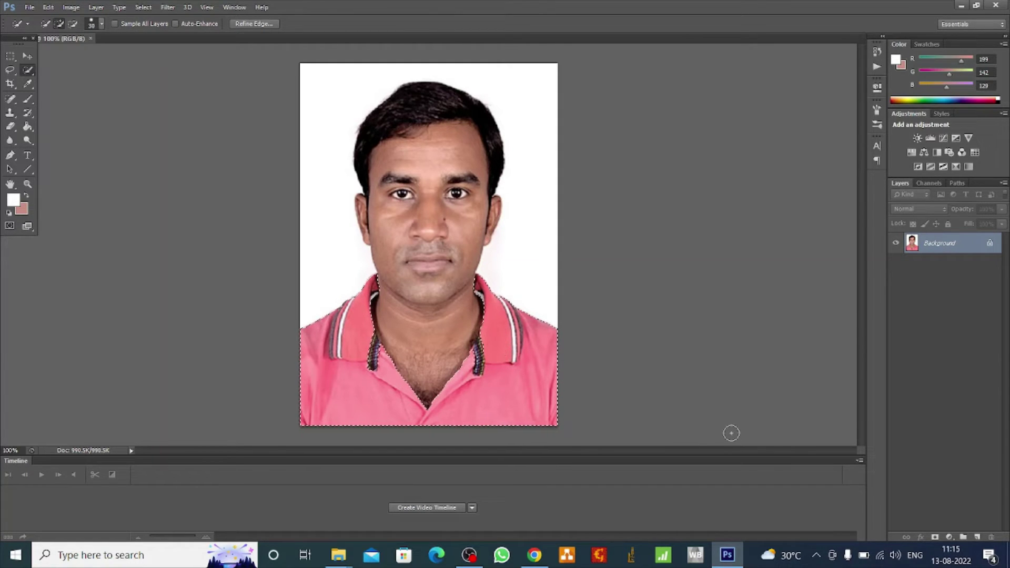
Step: Add a Hue/Saturation adjustment layer, colorize the shirt light blue, then switch Colorize off again
{"action": "left_click", "coordinate": [950, 538]}
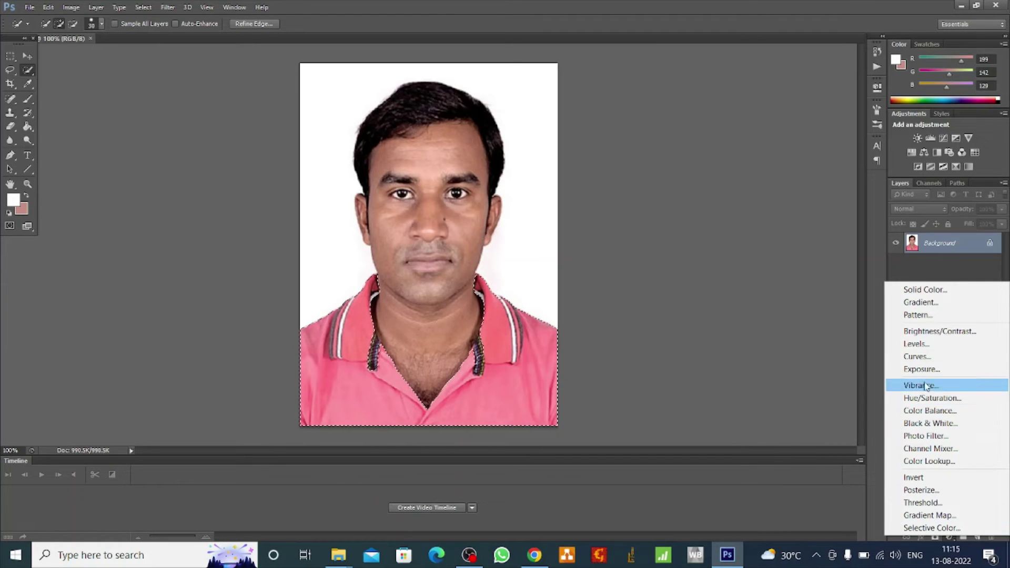
{"action": "left_click", "coordinate": [958, 402]}
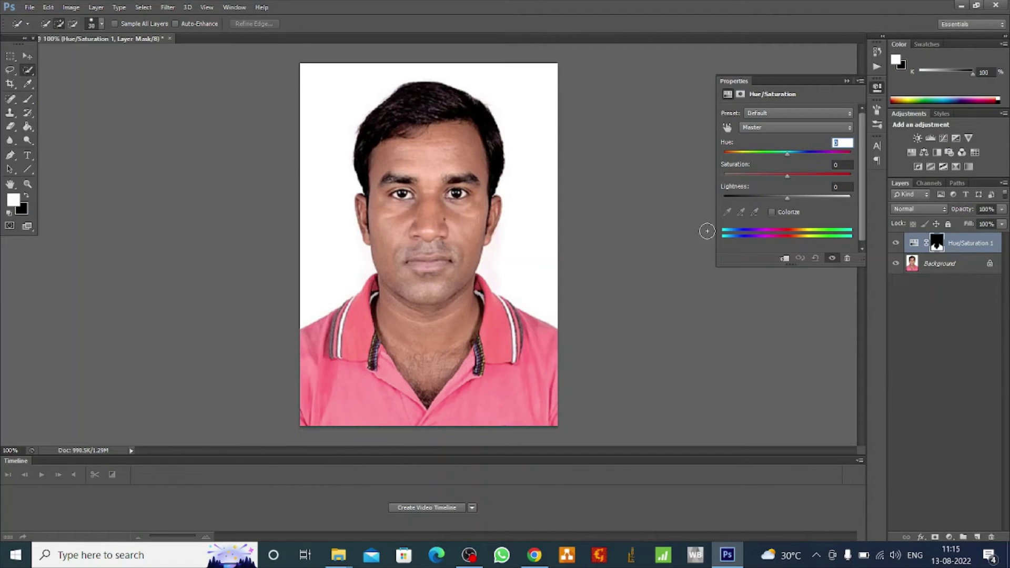
{"action": "left_click", "coordinate": [772, 212]}
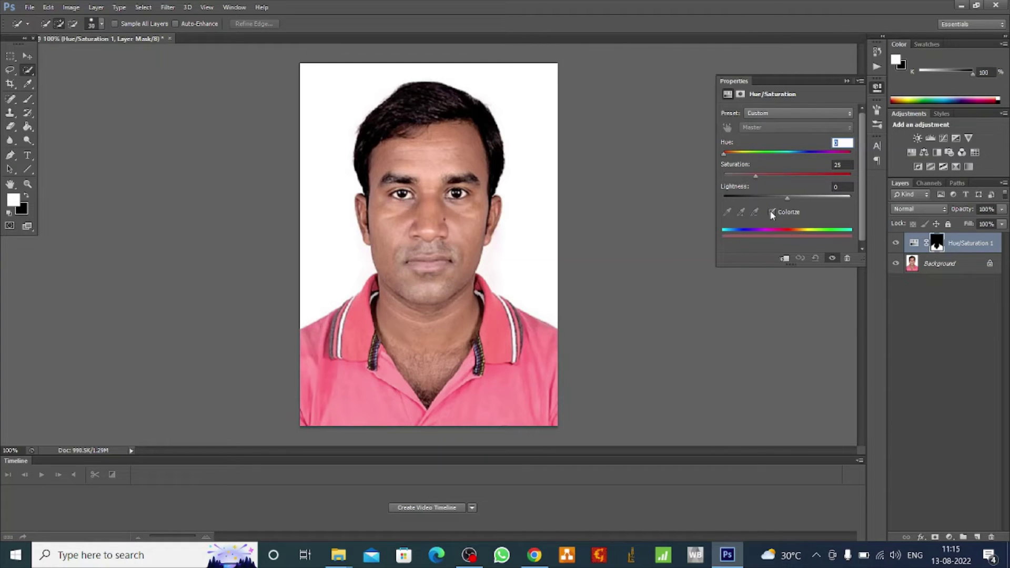
{"action": "mouse_move", "coordinate": [725, 154]}
{"action": "left_mouse_down"}
{"action": "mouse_move", "coordinate": [839, 153]}
{"action": "mouse_move", "coordinate": [766, 152]}
{"action": "mouse_move", "coordinate": [792, 141]}
{"action": "left_mouse_up"}
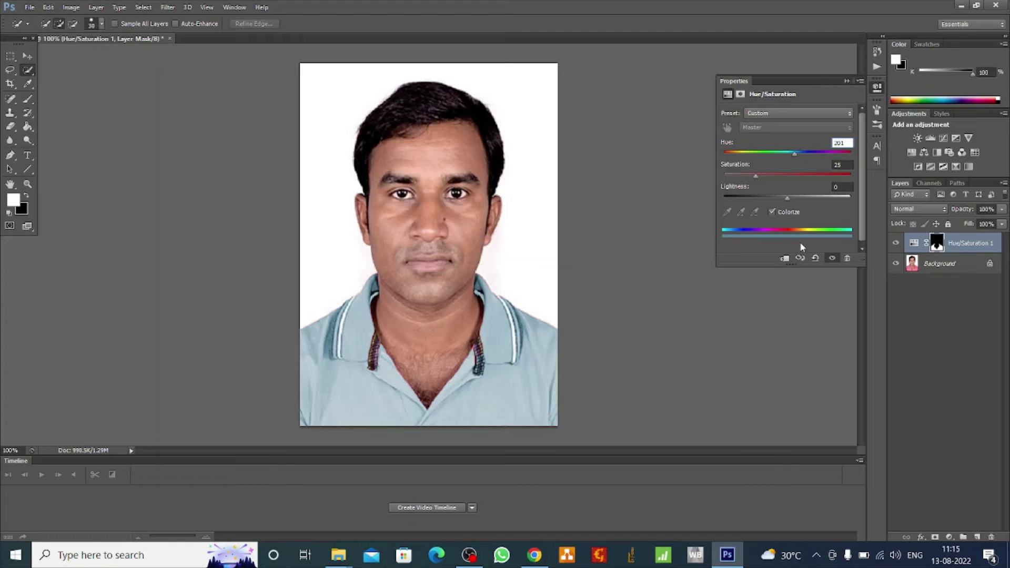
{"action": "left_click", "coordinate": [772, 212]}
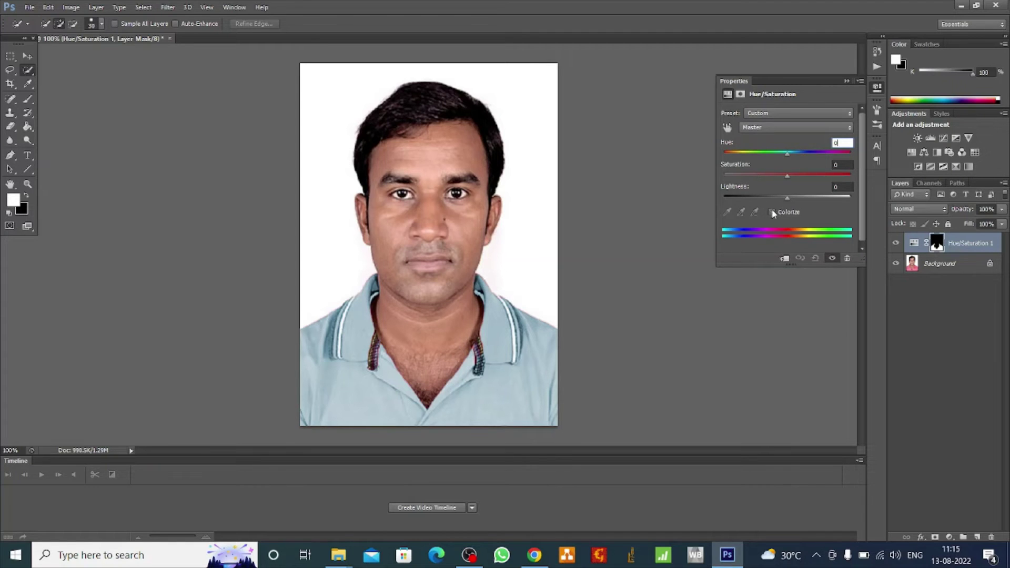
Step: Choose the Yellows range, re-enable Colorize, and set Hue 290 with Saturation 25 for lavender
{"action": "left_click", "coordinate": [771, 127]}
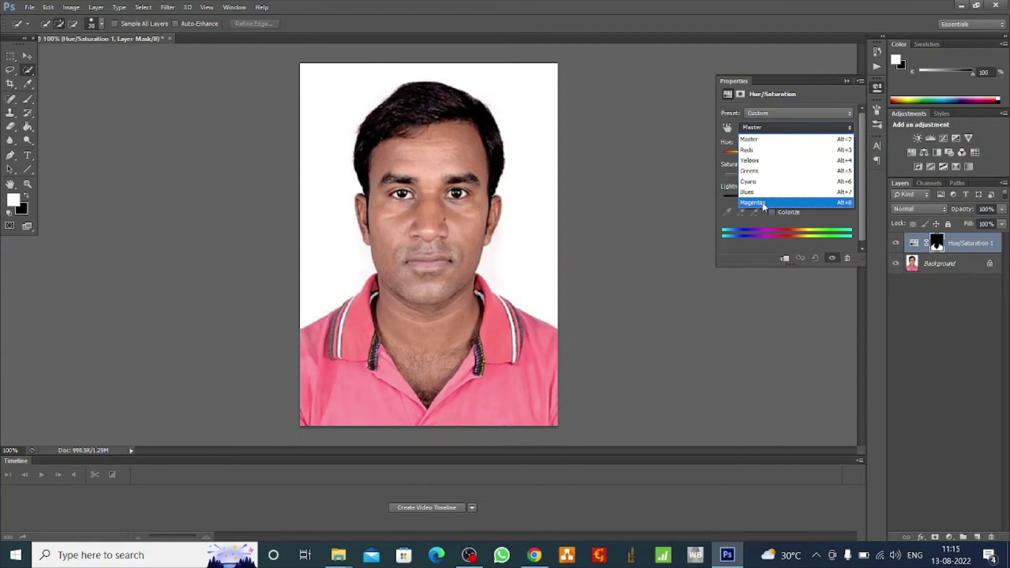
{"action": "left_click", "coordinate": [763, 161]}
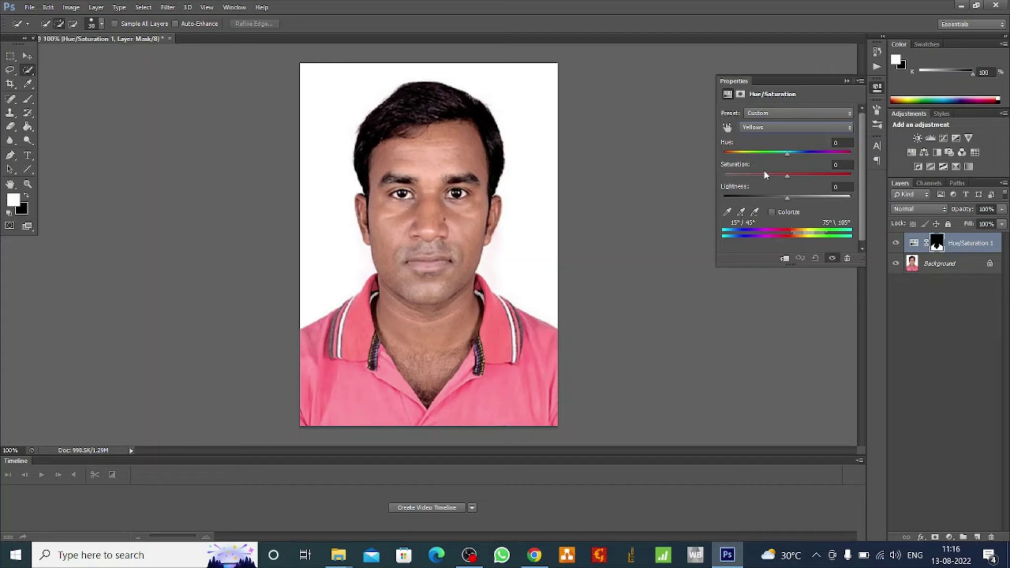
{"action": "left_click", "coordinate": [773, 212]}
{"action": "mouse_move", "coordinate": [794, 153]}
{"action": "left_mouse_down"}
{"action": "mouse_move", "coordinate": [730, 154]}
{"action": "mouse_move", "coordinate": [827, 142]}
{"action": "left_mouse_up"}
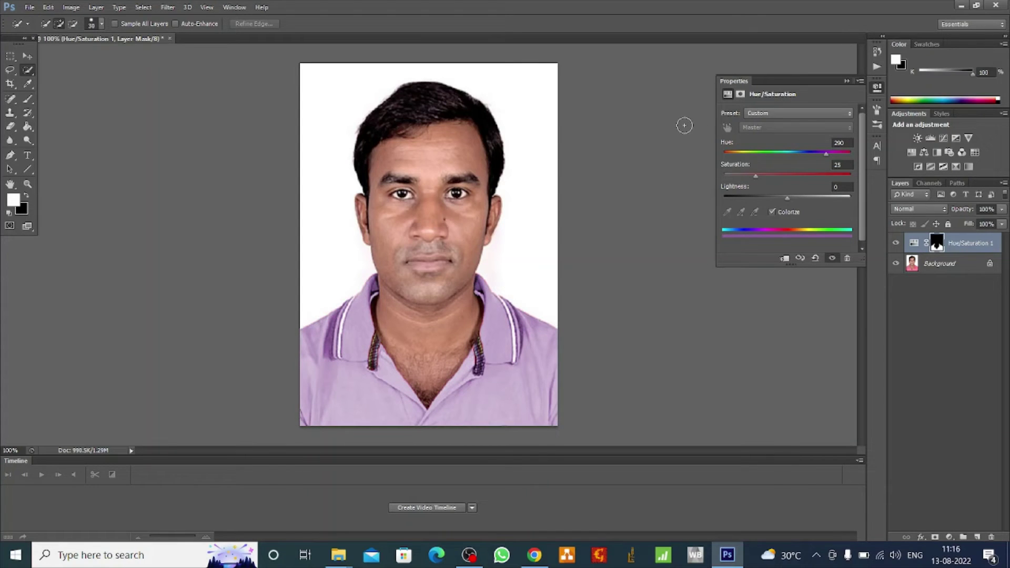
{"action": "left_click", "coordinate": [847, 81]}
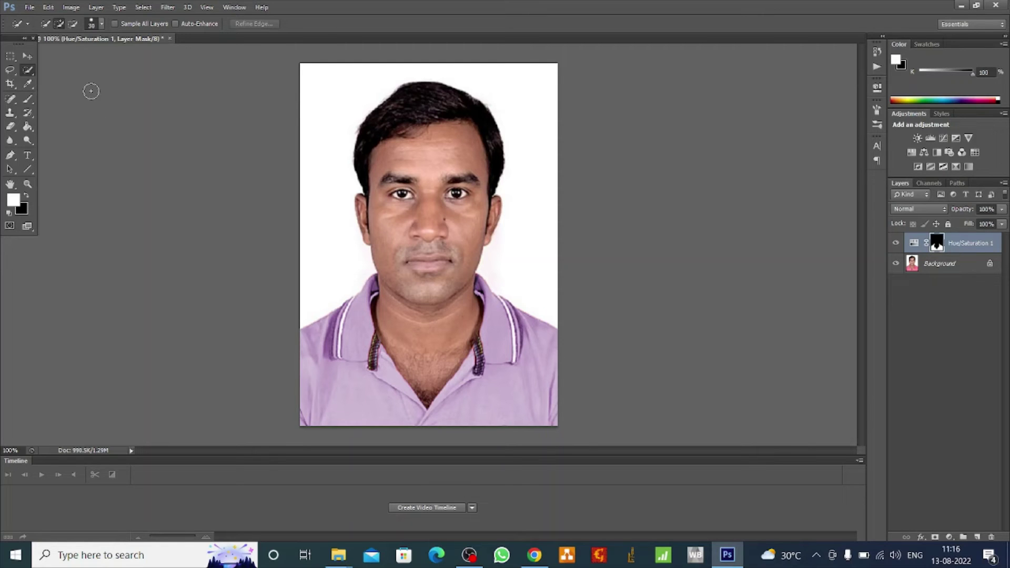
Step: Save As 'Photo1' in JPEG format to the Desktop
{"action": "left_click", "coordinate": [30, 7]}
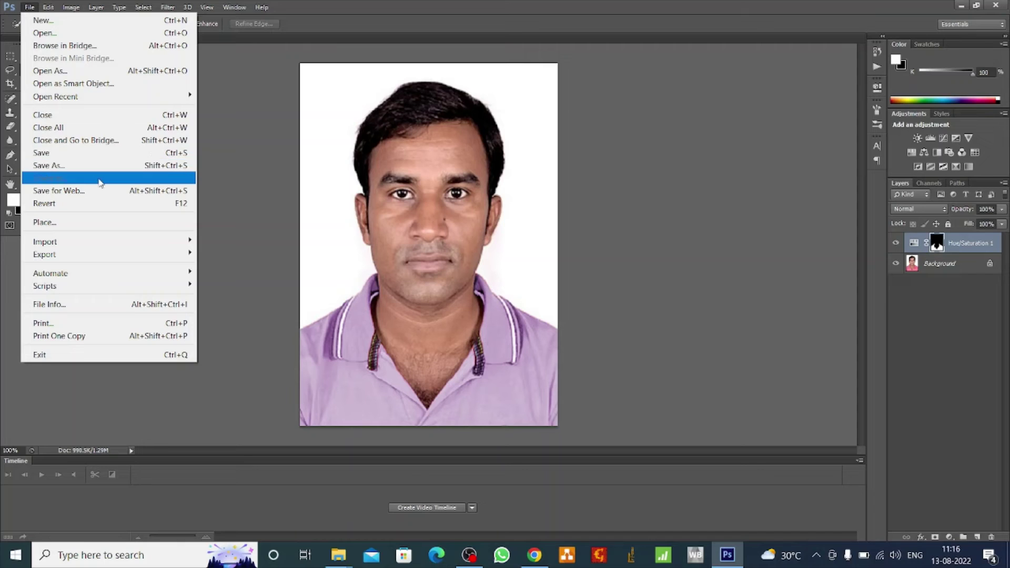
{"action": "left_click", "coordinate": [65, 166]}
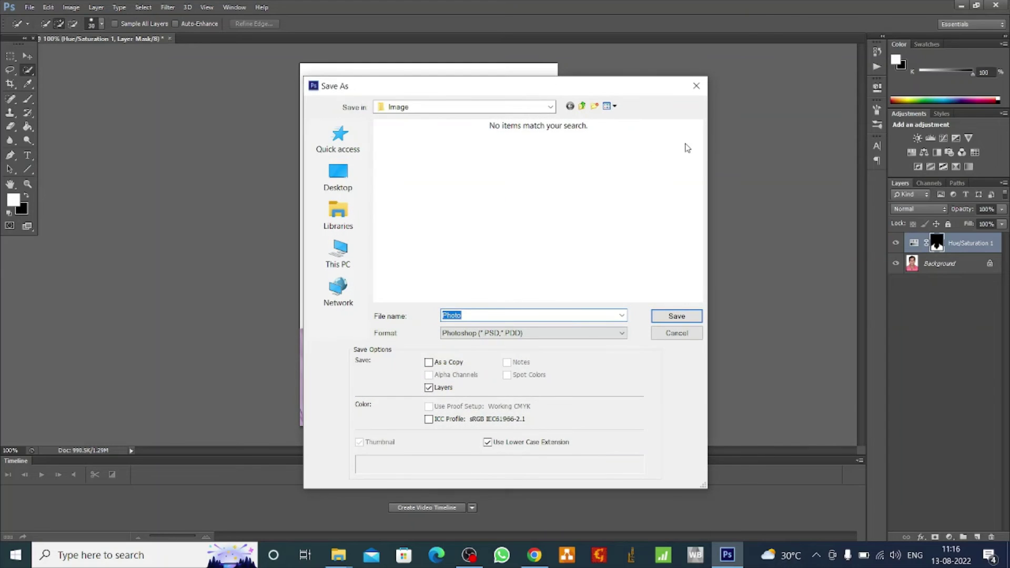
{"action": "left_click", "coordinate": [485, 316]}
{"action": "type", "text": "1"}
{"action": "left_click", "coordinate": [503, 335]}
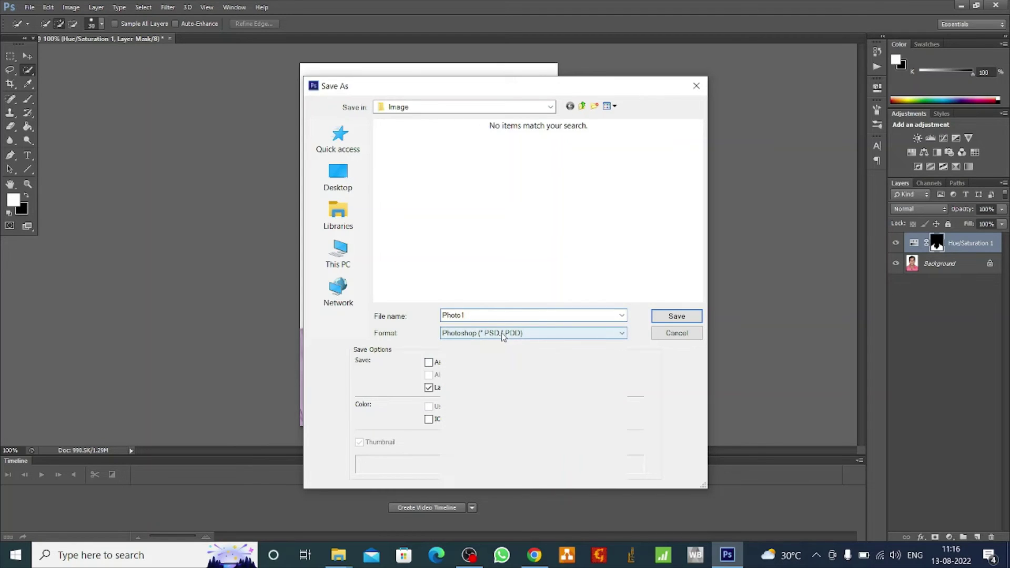
{"action": "left_click", "coordinate": [576, 335]}
{"action": "left_click", "coordinate": [532, 342]}
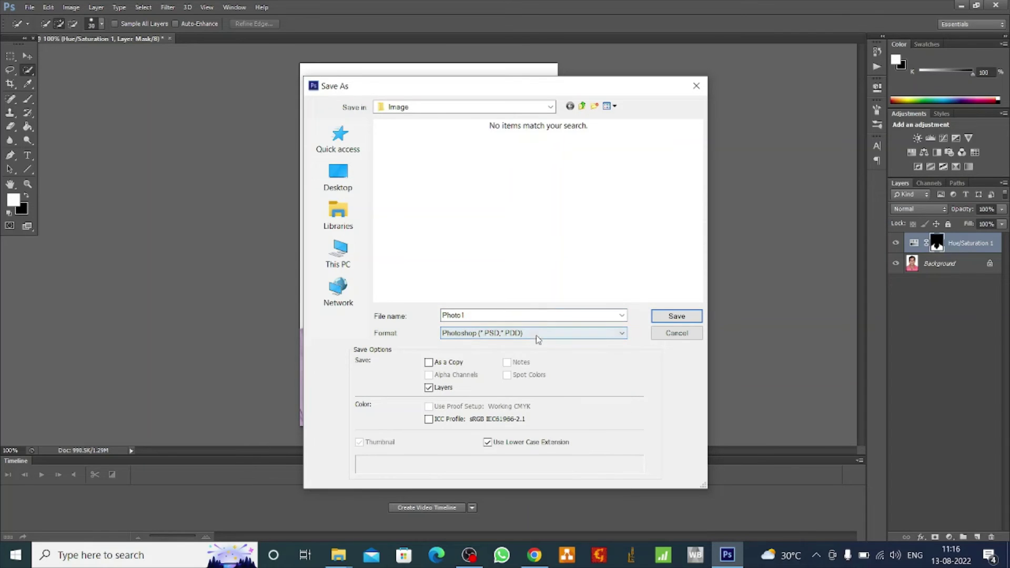
{"action": "left_click", "coordinate": [536, 336]}
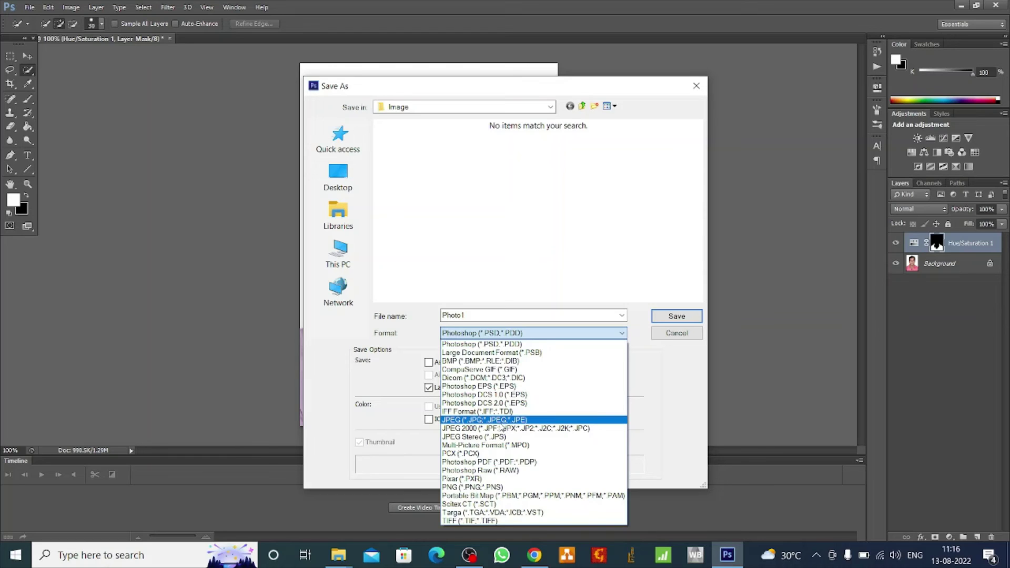
{"action": "left_click", "coordinate": [480, 421]}
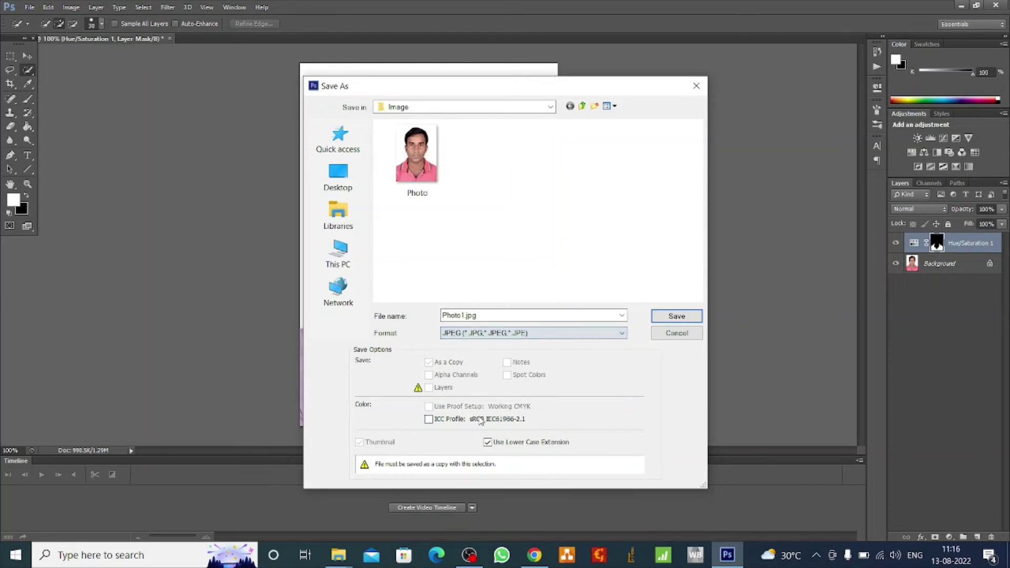
{"action": "left_click", "coordinate": [339, 186]}
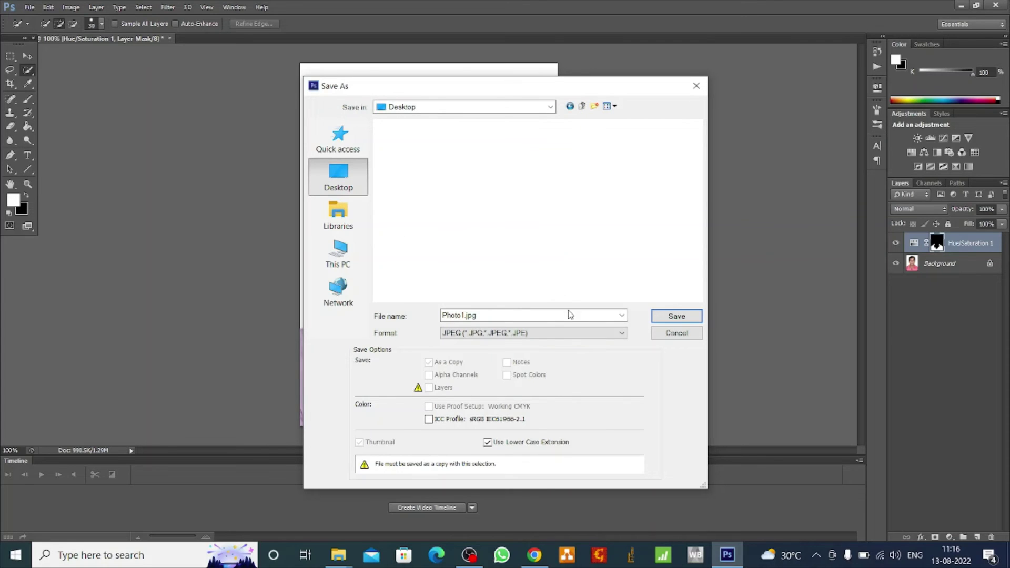
{"action": "left_click", "coordinate": [673, 318]}
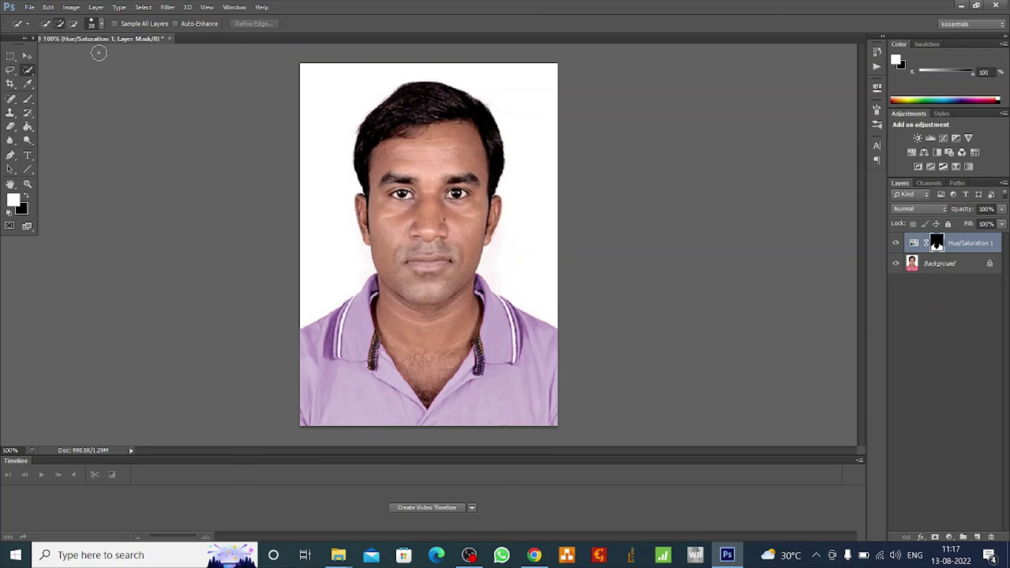
{"action": "left_click", "coordinate": [29, 7]}
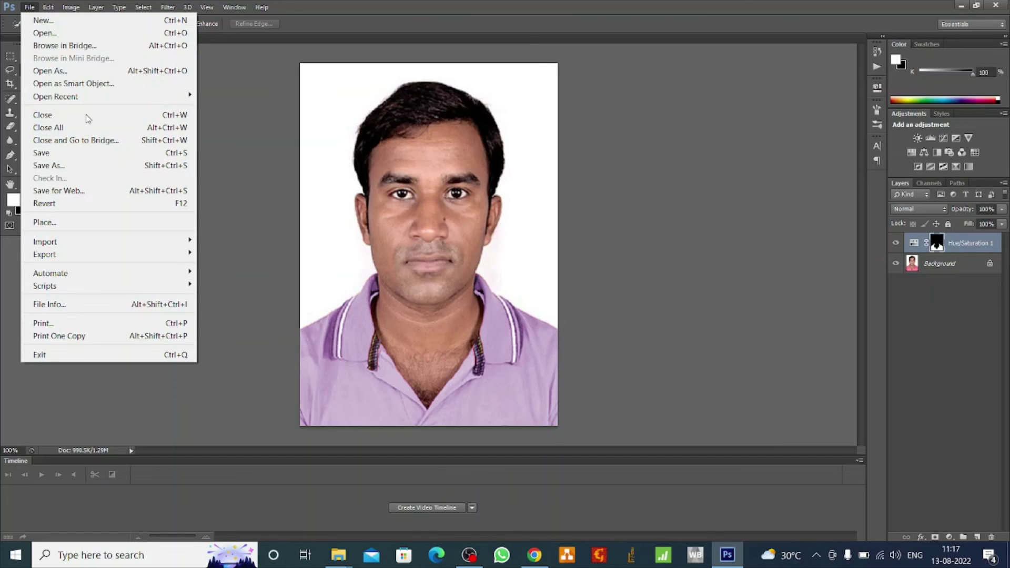
{"action": "left_click", "coordinate": [88, 325]}
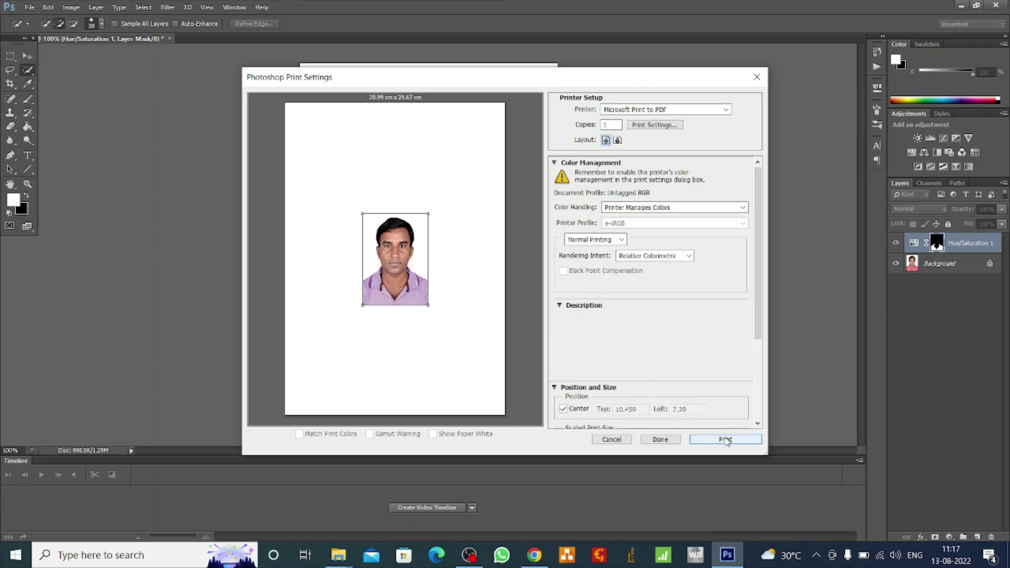
{"action": "left_click", "coordinate": [758, 77]}
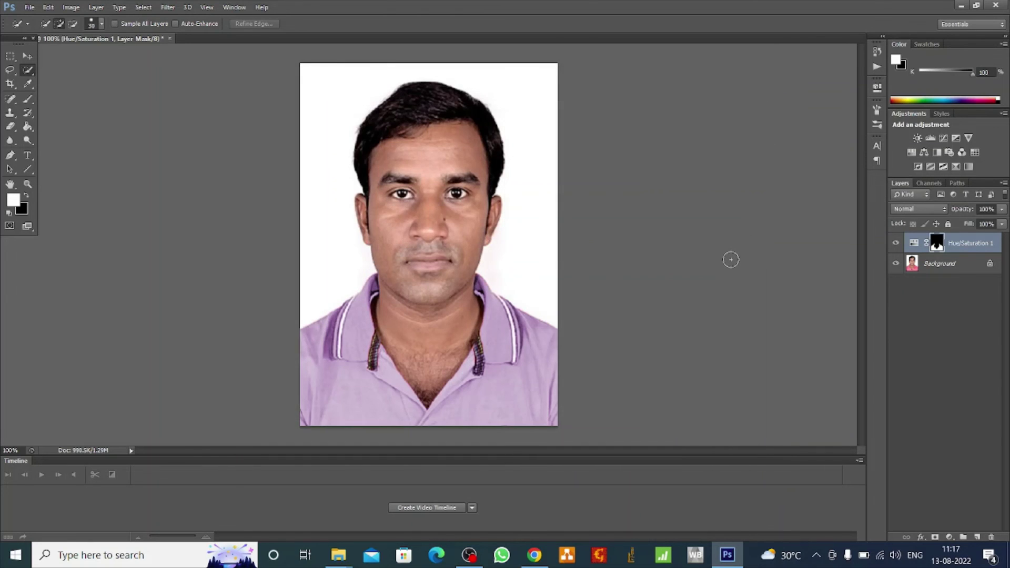